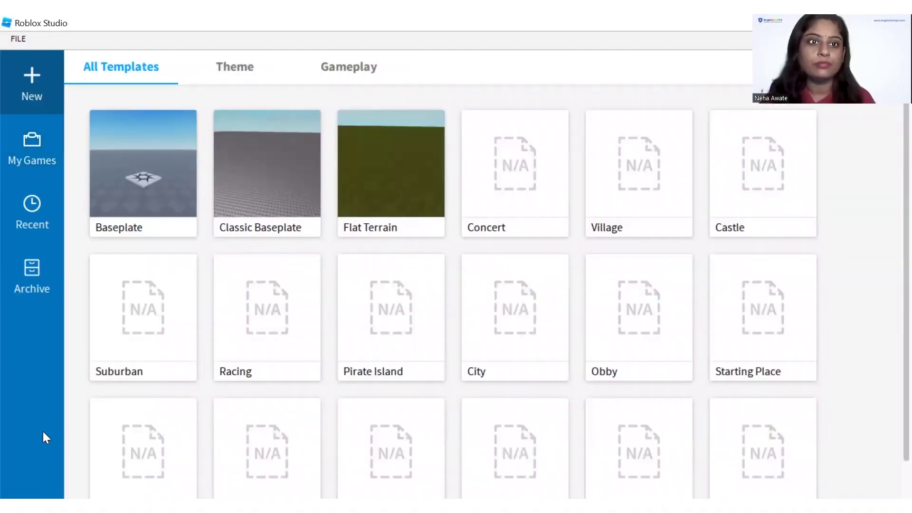
# Create a new place from the Baseplate template and delete its spawn location.
pyautogui.click(138, 159)
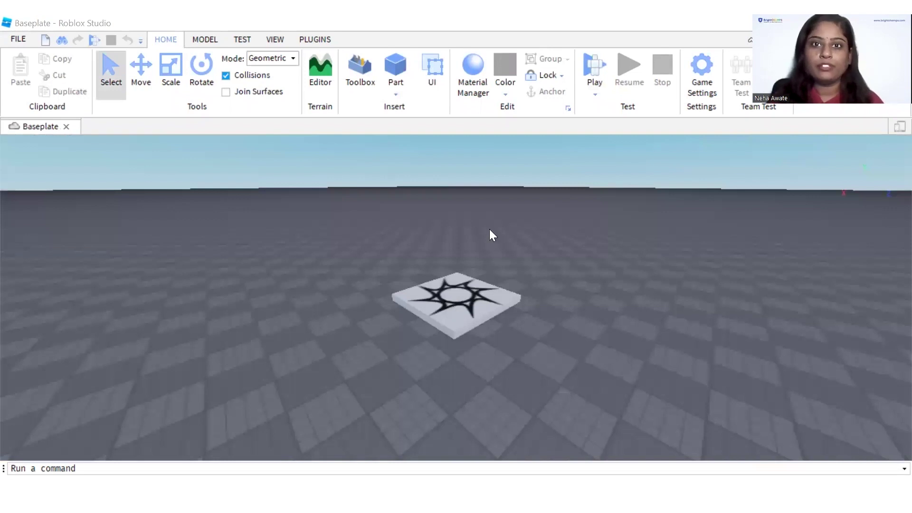
pyautogui.rightClick(455, 298)
pyautogui.click(501, 135)
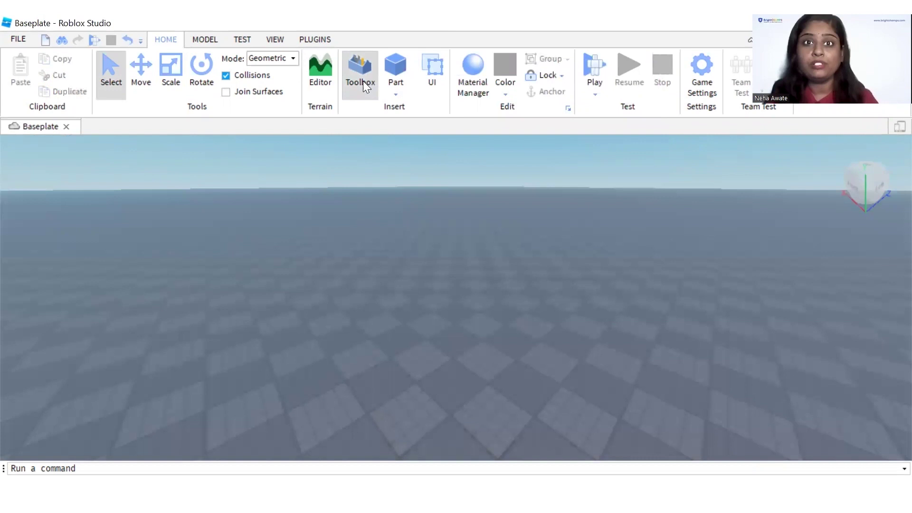
# Open the Toolbox and search its models for "amoung us".
pyautogui.click(363, 84)
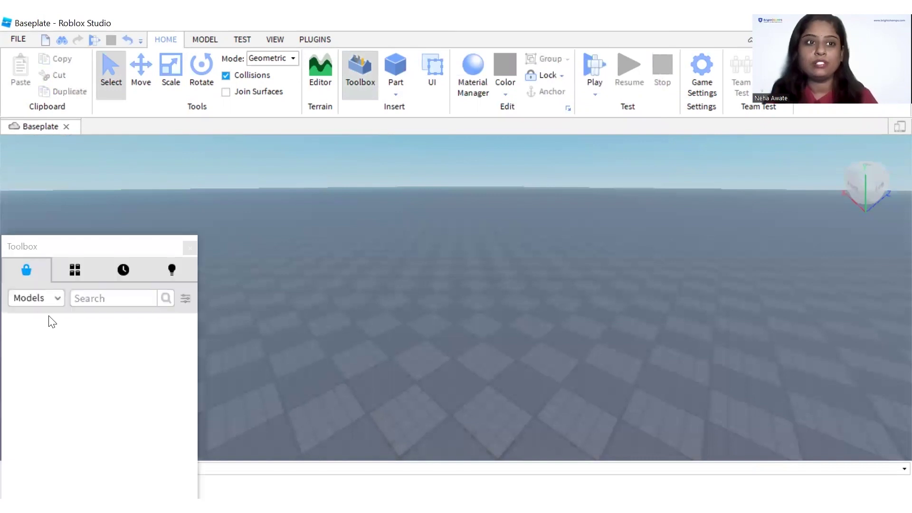
pyautogui.click(106, 298)
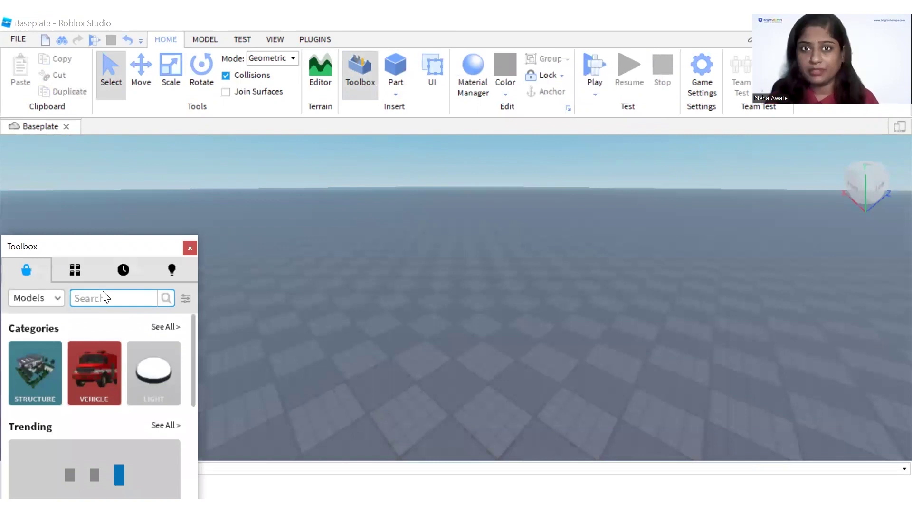
pyautogui.click(79, 298)
pyautogui.write('am')
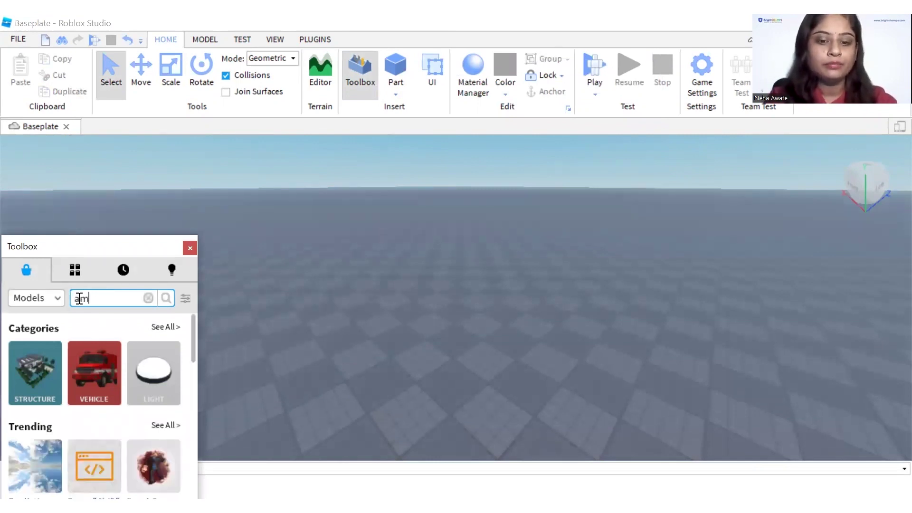
pyautogui.write('oun')
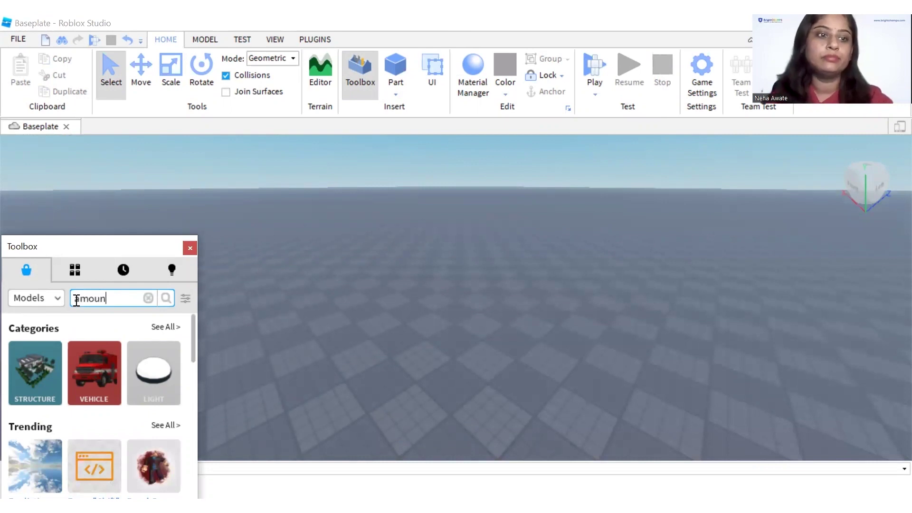
pyautogui.write('g')
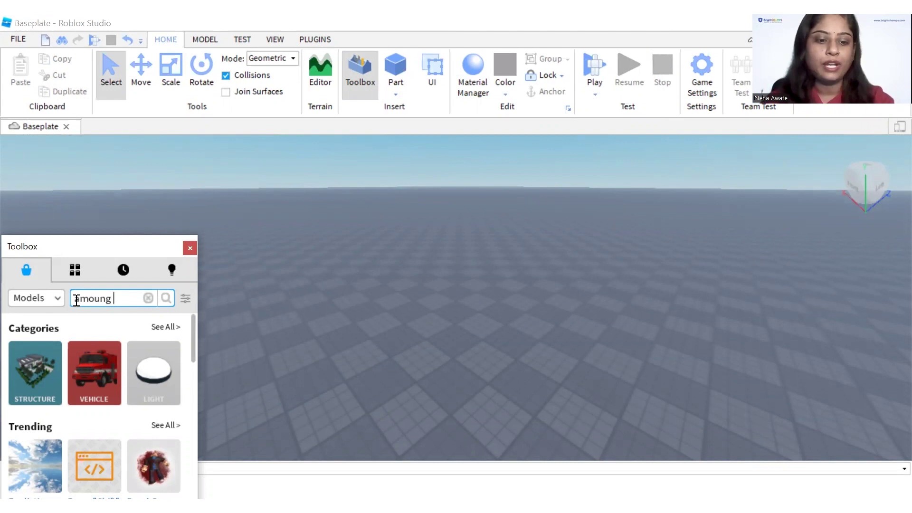
pyautogui.write(' us')
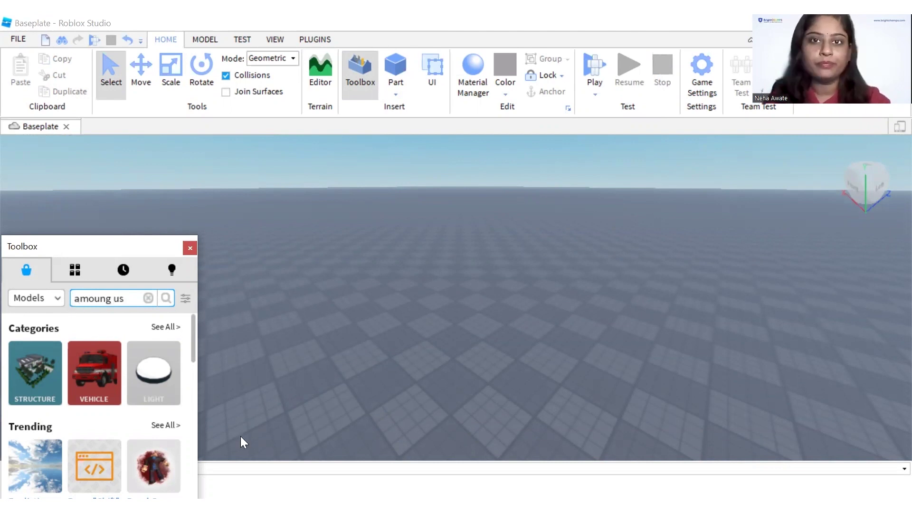
pyautogui.press('Return')
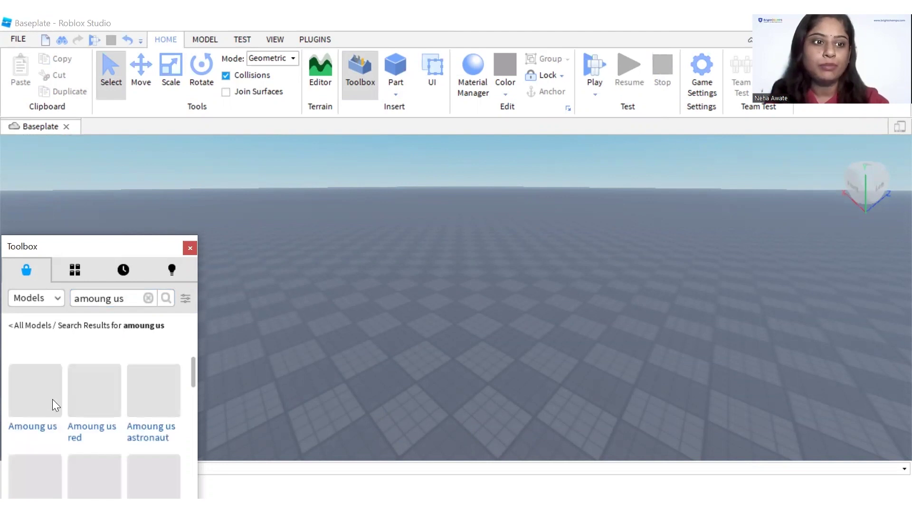
# Look through the model search results for suitable Among Us characters.
pyautogui.scroll(-2, 53, 401)
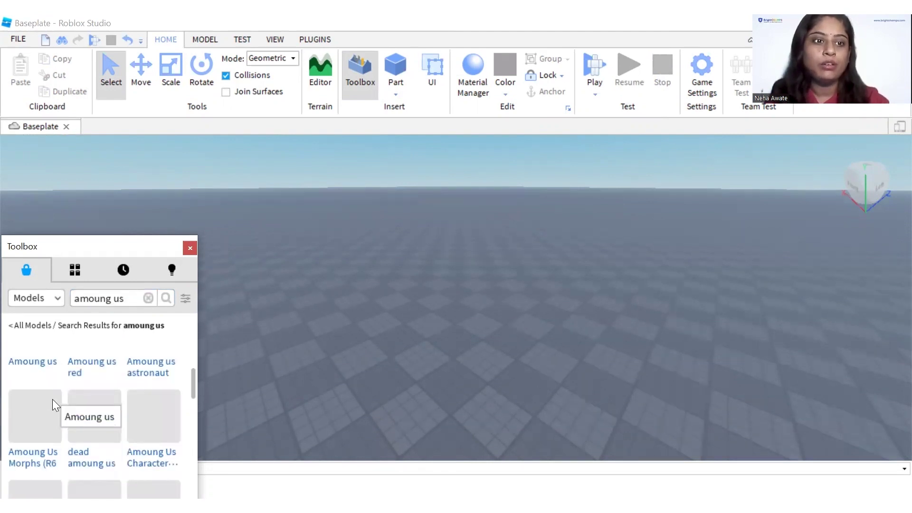
pyautogui.scroll(-2, 52, 399)
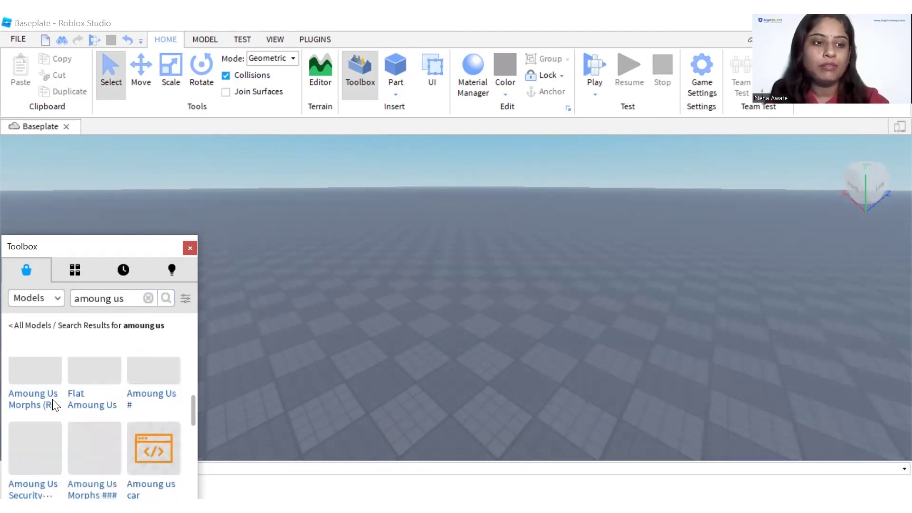
pyautogui.scroll(2, 53, 399)
pyautogui.scroll(2, 52, 399)
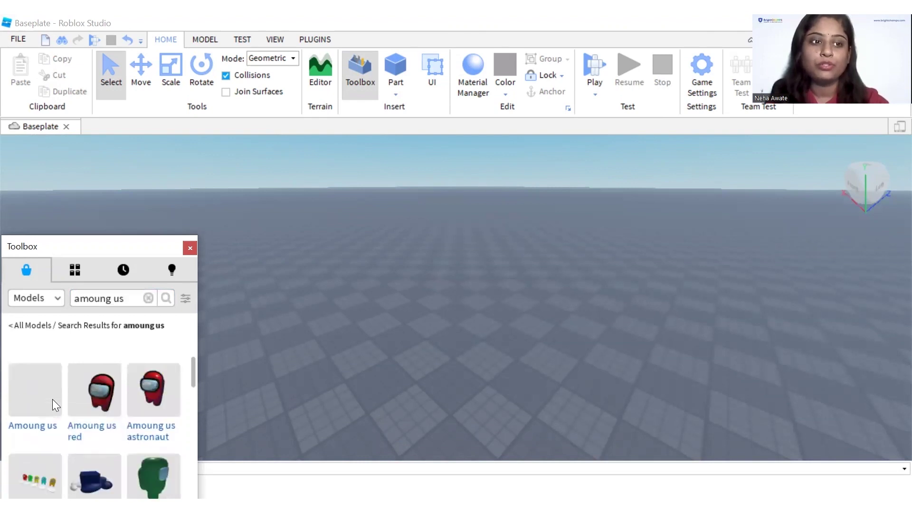
pyautogui.scroll(-3, 52, 399)
pyautogui.scroll(-1, 53, 399)
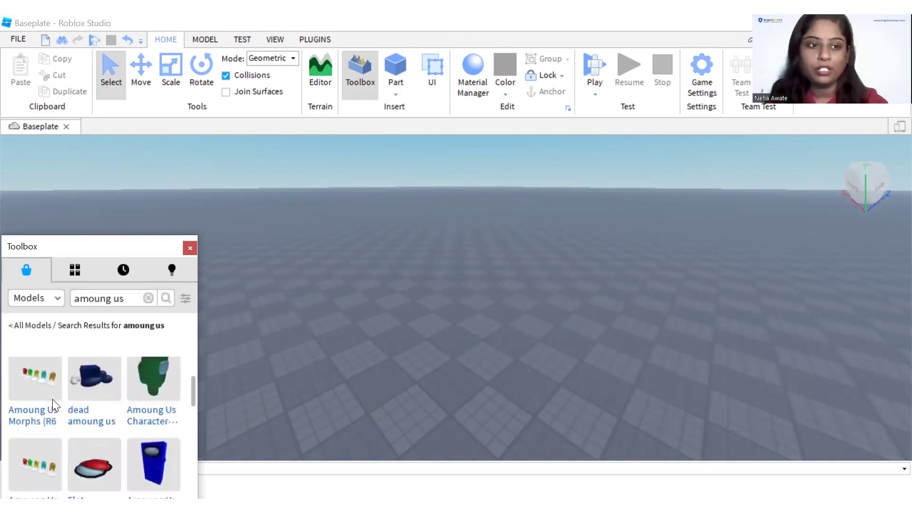
pyautogui.scroll(-3, 52, 402)
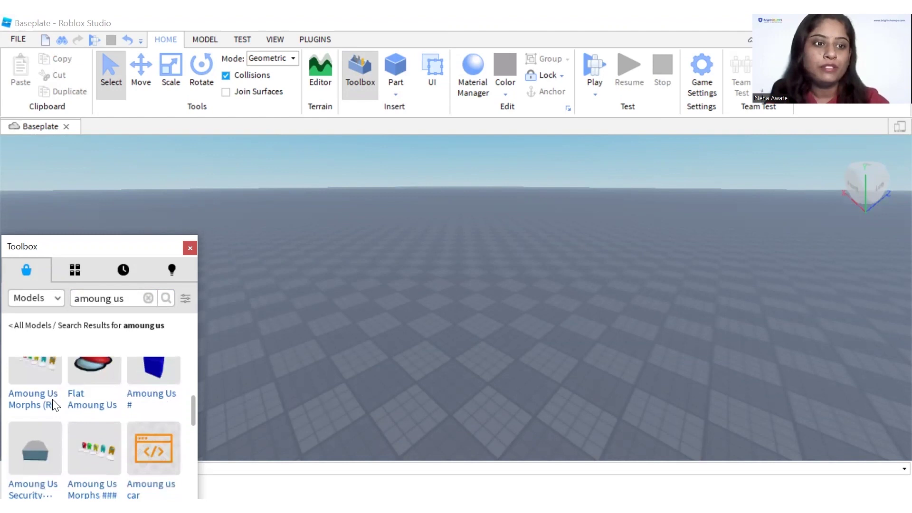
# Insert the recently used Amogus Character model right of the scene's centre, turned to face the camera.
pyautogui.click(123, 270)
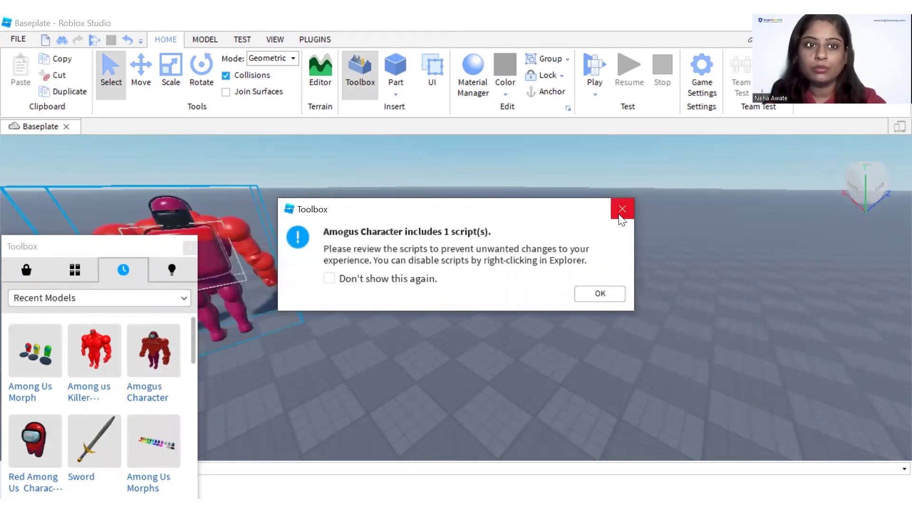
pyautogui.moveTo(466, 243); pyautogui.dragTo(515, 336)
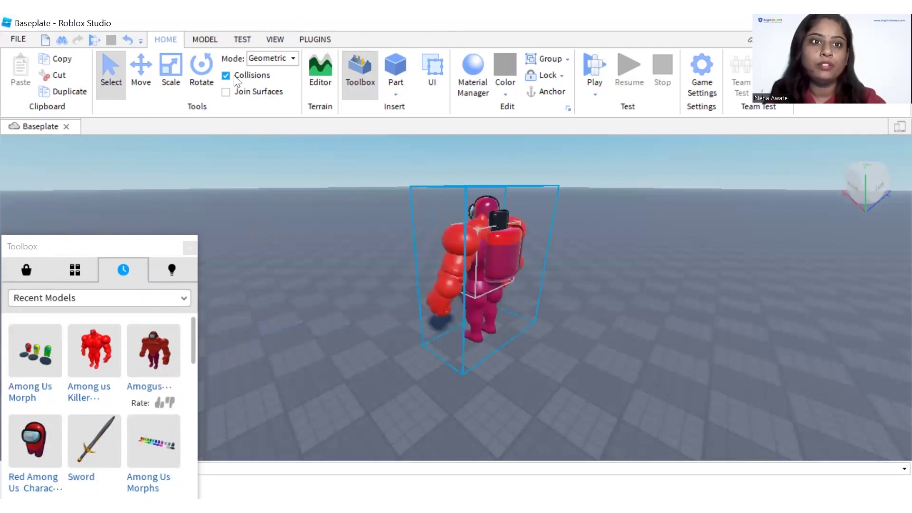
pyautogui.hotkey('ctrl', '4')
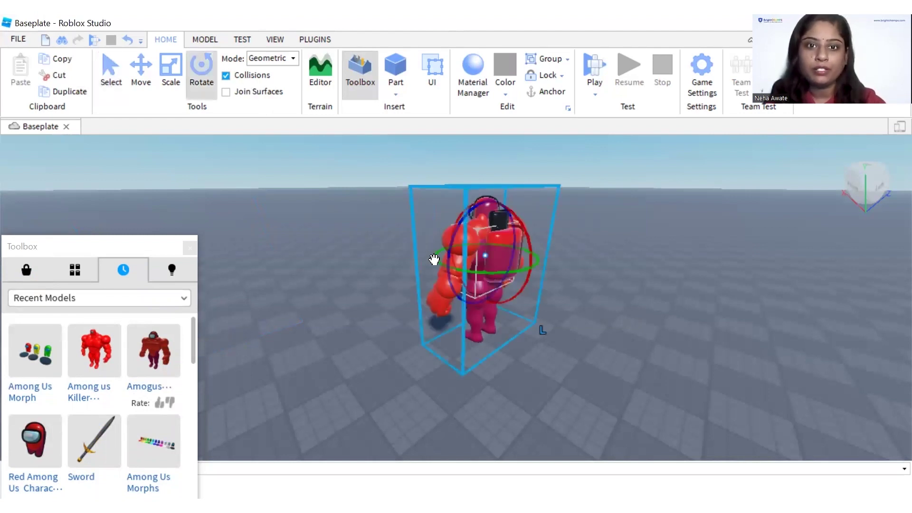
pyautogui.moveTo(524, 270); pyautogui.dragTo(477, 237)
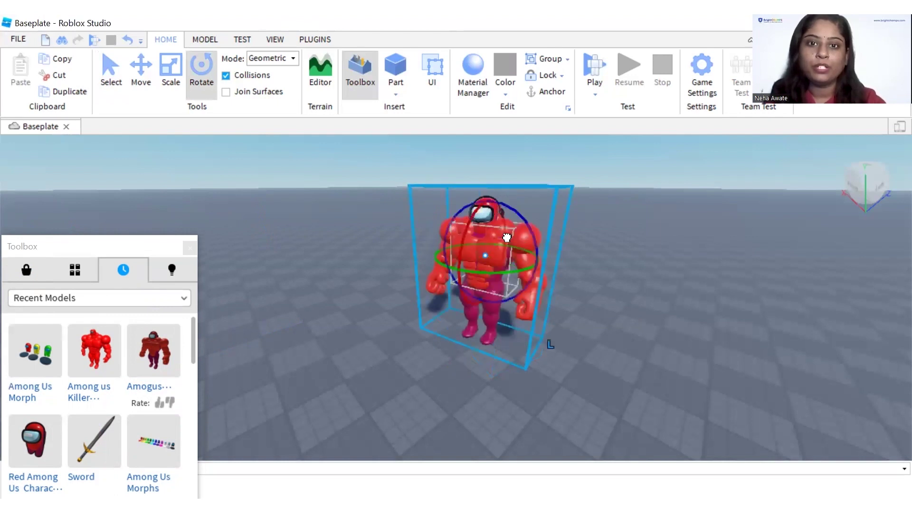
pyautogui.moveTo(549, 261); pyautogui.dragTo(582, 348)
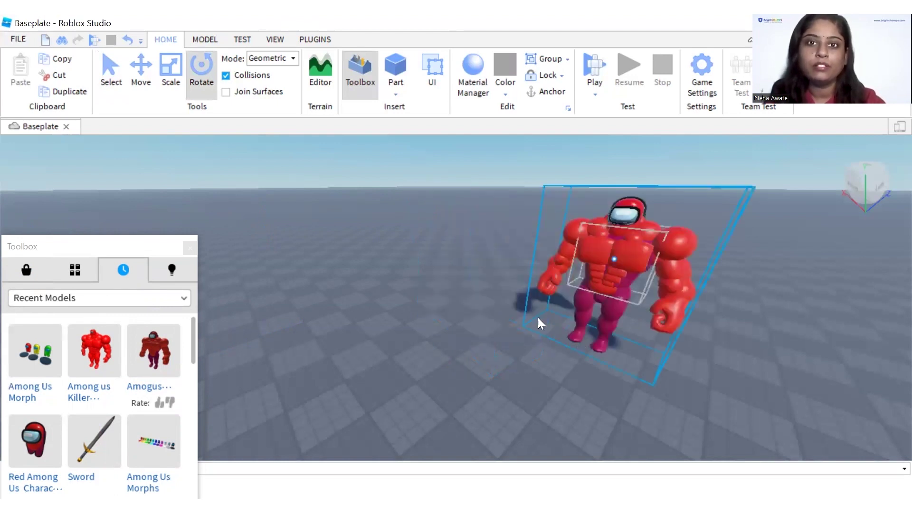
pyautogui.click(463, 291)
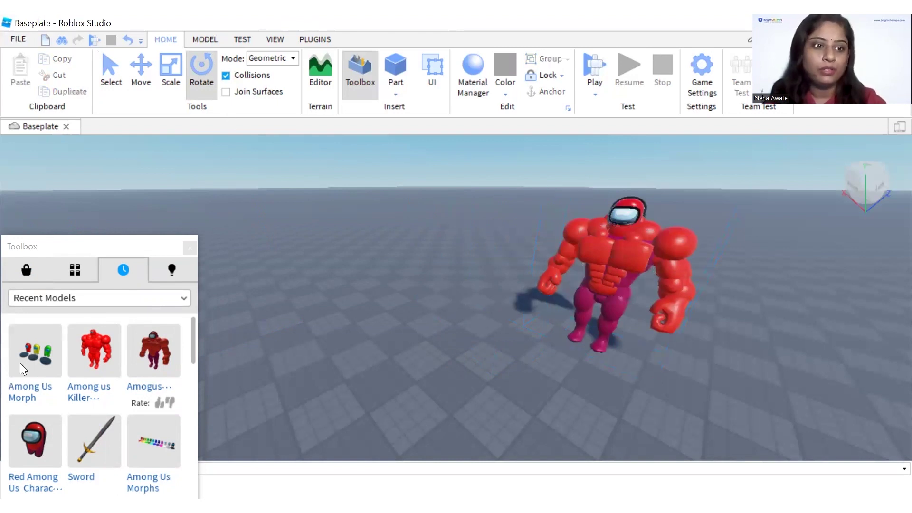
# Insert the recently used Among Us Morph model beside the muscular character, with its three figures turned to face the camera.
pyautogui.moveTo(20, 363); pyautogui.dragTo(399, 333)
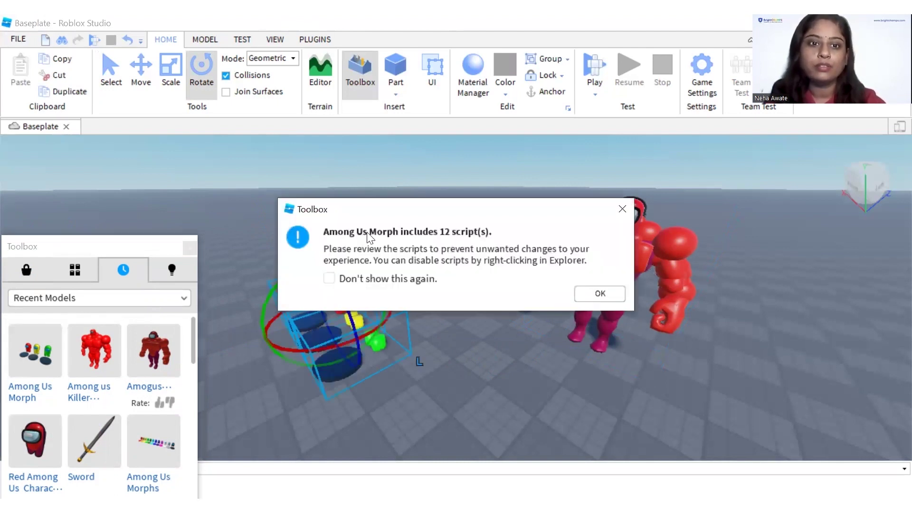
pyautogui.press('Return')
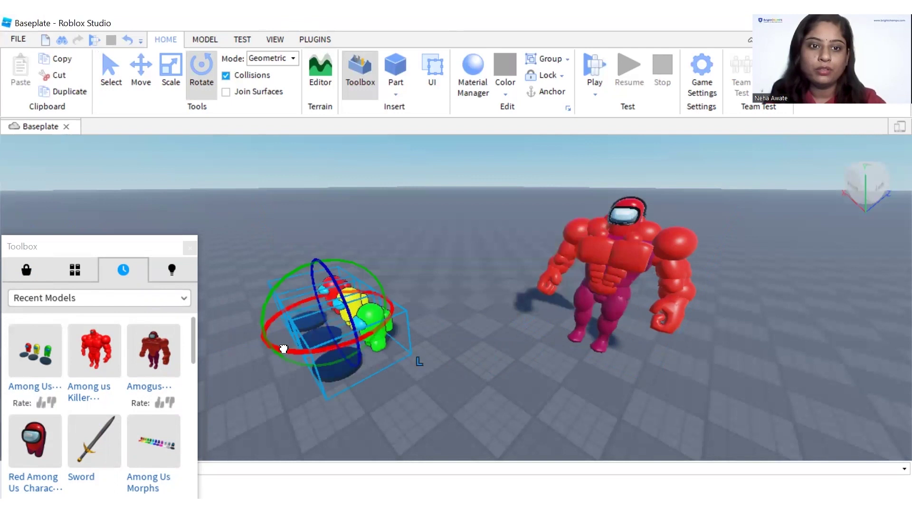
pyautogui.moveTo(338, 350); pyautogui.dragTo(314, 312)
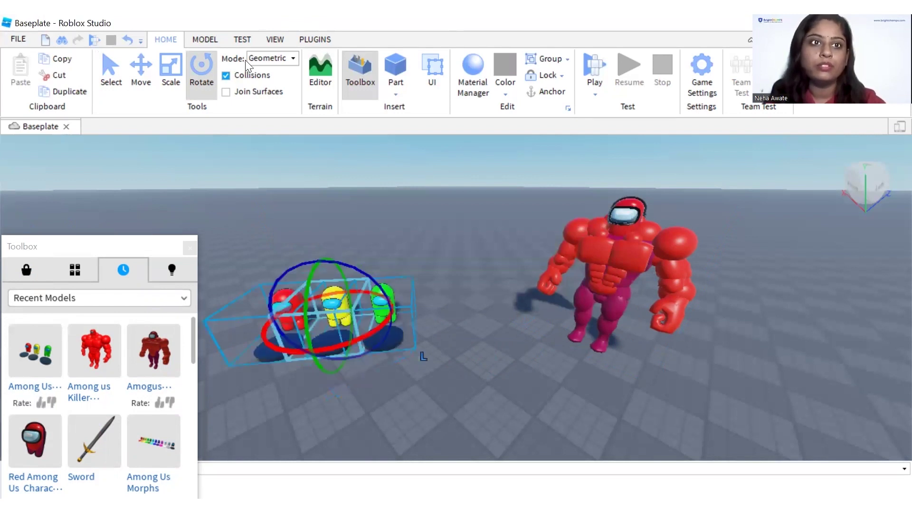
pyautogui.hotkey('ctrl', '2')
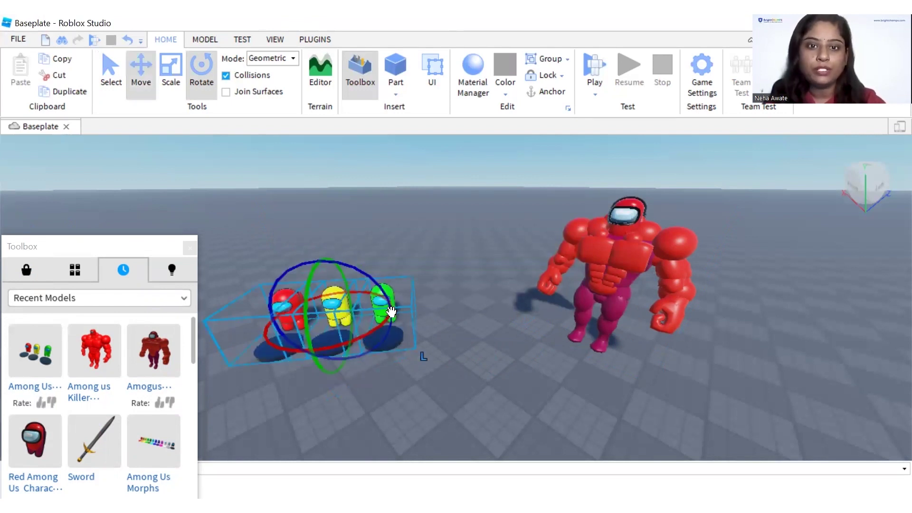
pyautogui.moveTo(499, 323); pyautogui.dragTo(496, 317)
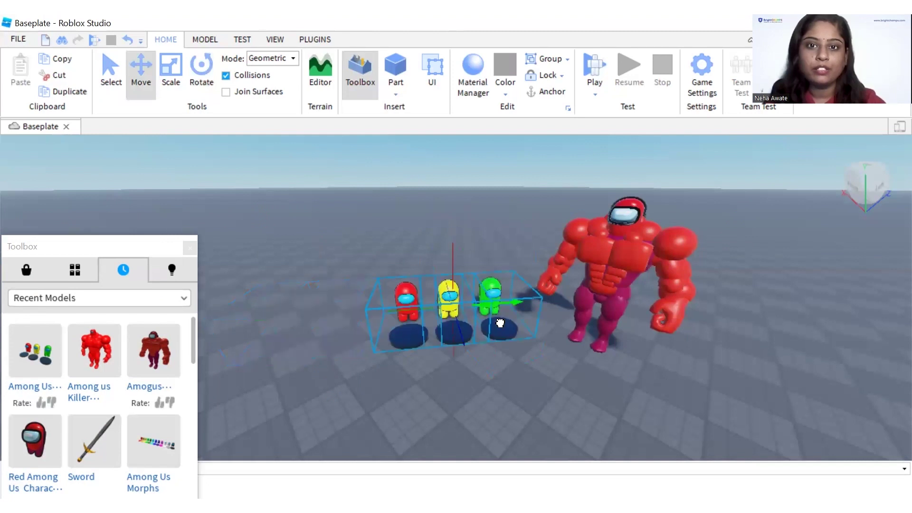
# Group the red, yellow and green figures together with their platforms into one model.
pyautogui.click(398, 279)
pyautogui.click(180, 73)
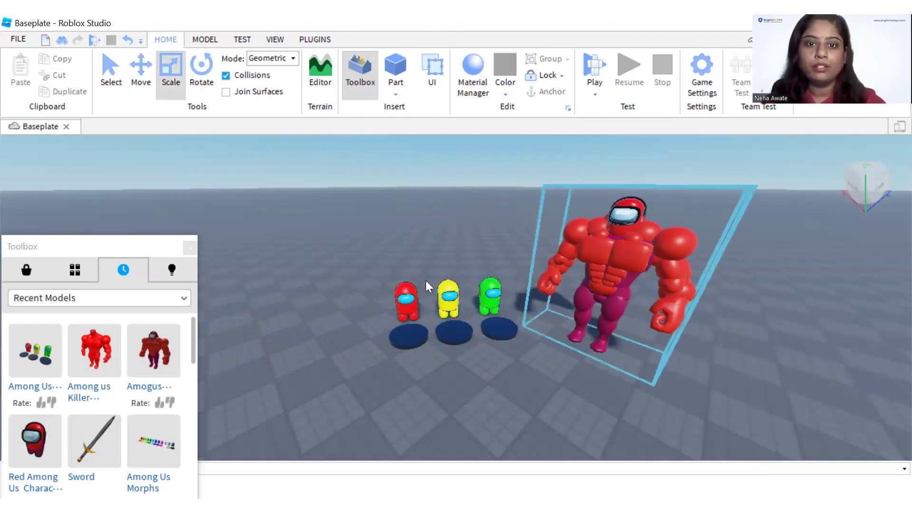
pyautogui.click(451, 294)
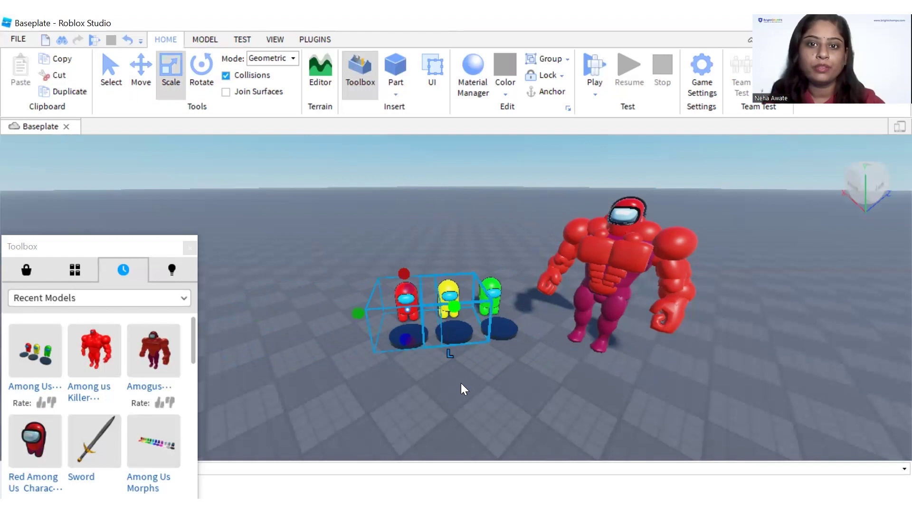
pyautogui.click(500, 330)
pyautogui.click(365, 285)
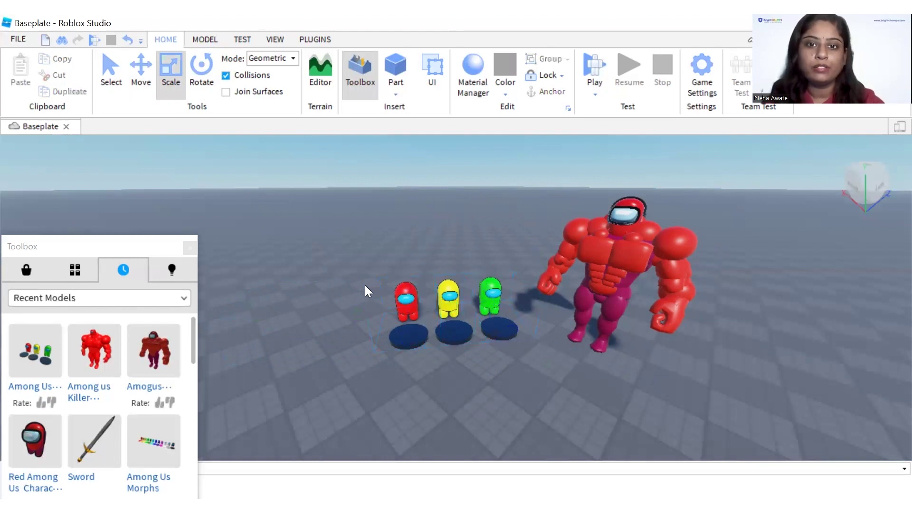
pyautogui.moveTo(364, 285); pyautogui.dragTo(532, 350)
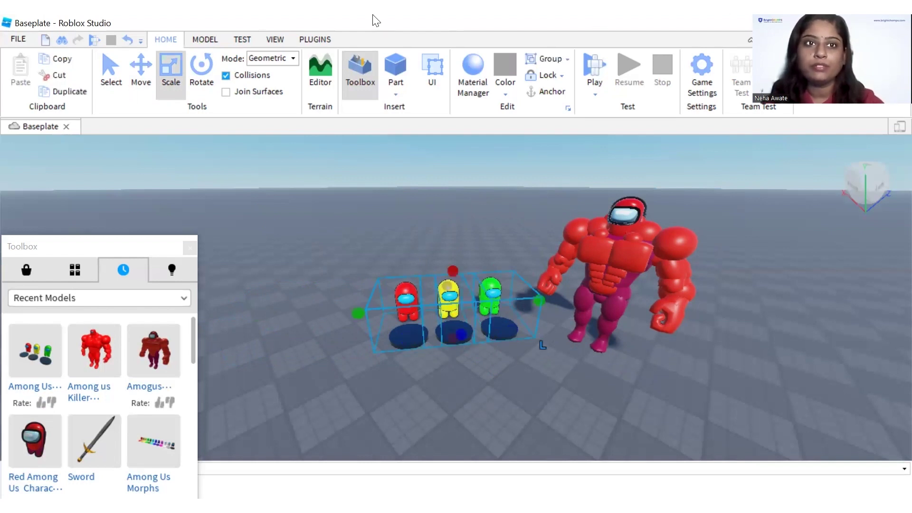
pyautogui.click(567, 59)
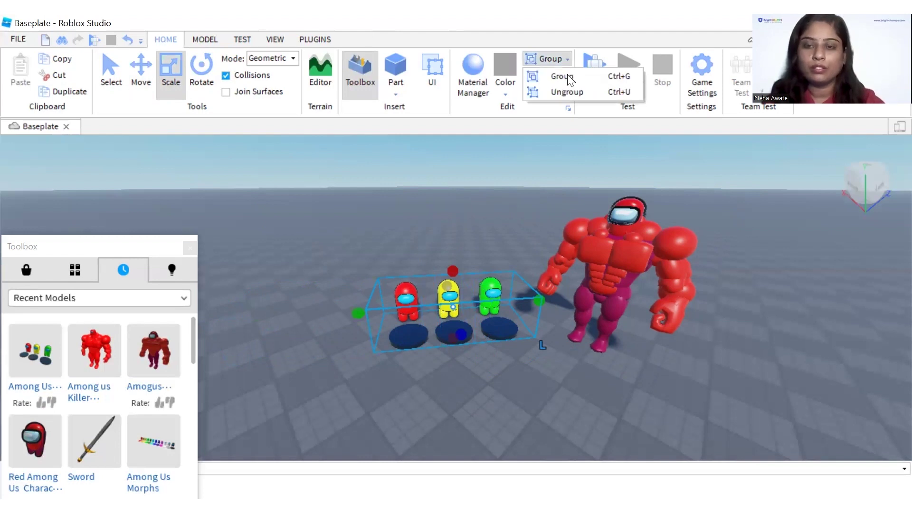
pyautogui.click(362, 247)
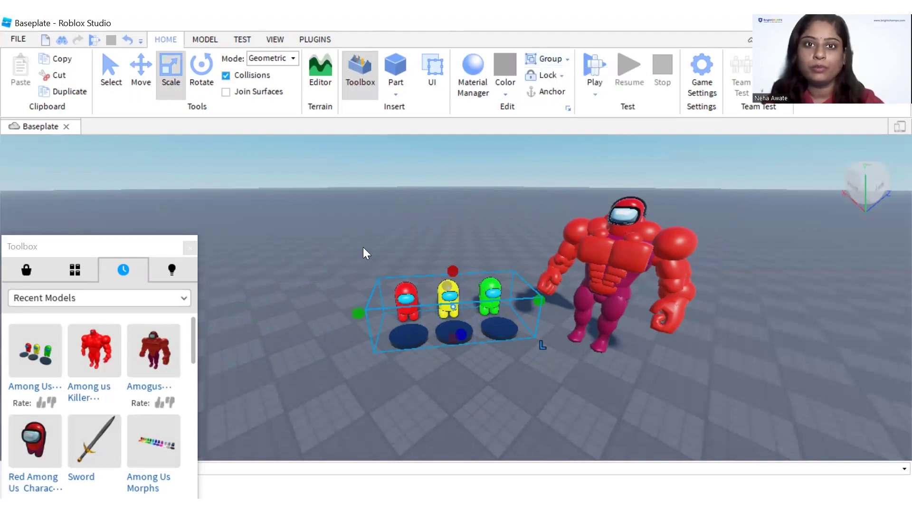
pyautogui.click(363, 247)
pyautogui.click(516, 357)
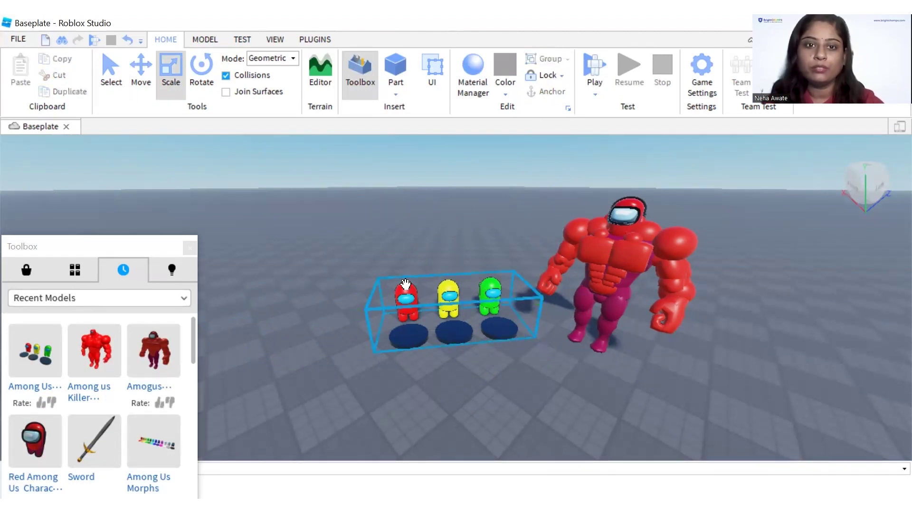
# Scale up the grouped three figures and their platforms to bring them closer to the muscular character's size.
pyautogui.click(308, 257)
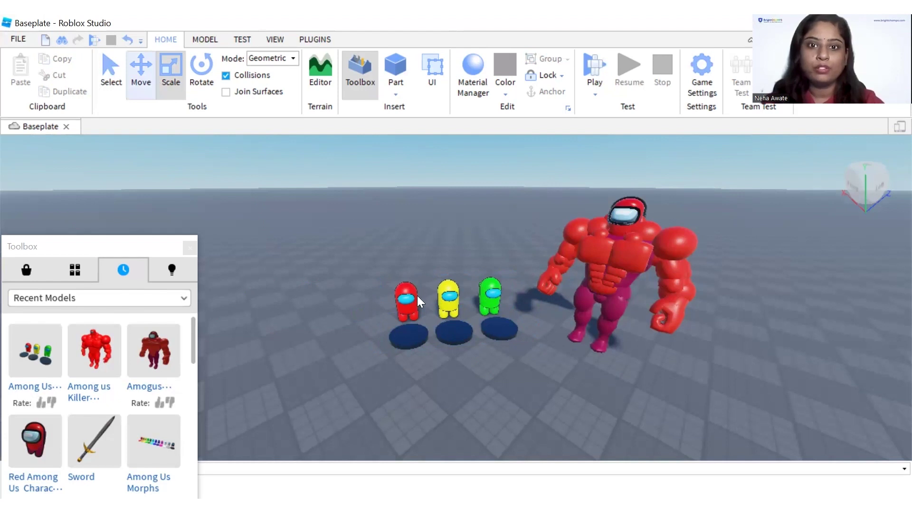
pyautogui.click(458, 319)
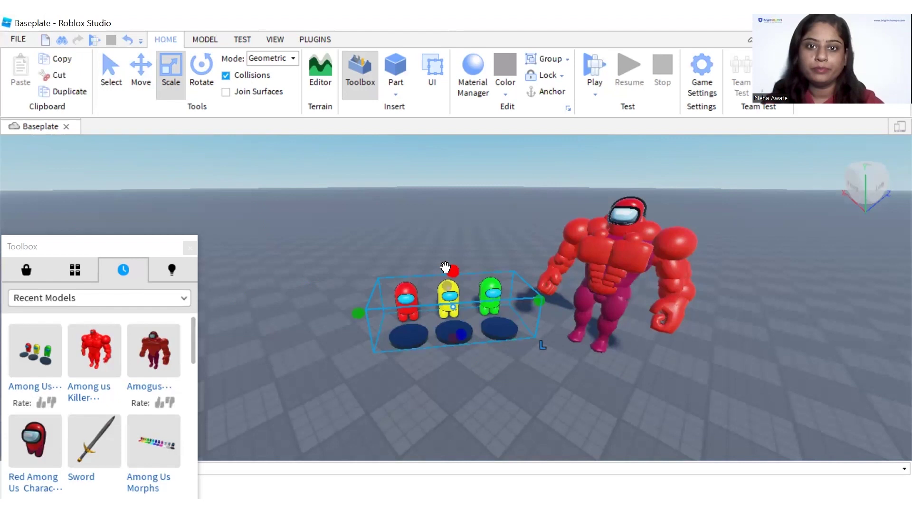
pyautogui.moveTo(453, 223); pyautogui.dragTo(447, 227)
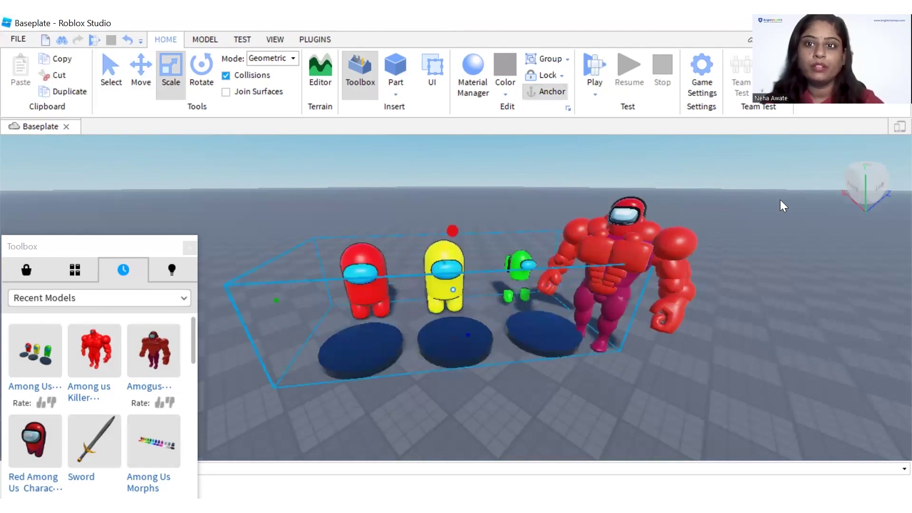
# Deselect the grouped figures, snip the scene with Snipping Tool, and open the capture in Paint 3D.
pyautogui.click(656, 368)
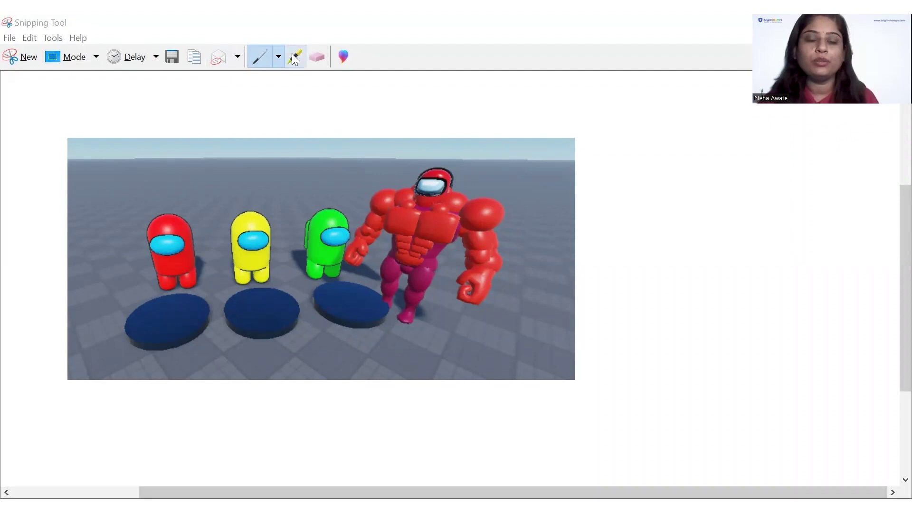
pyautogui.click(342, 56)
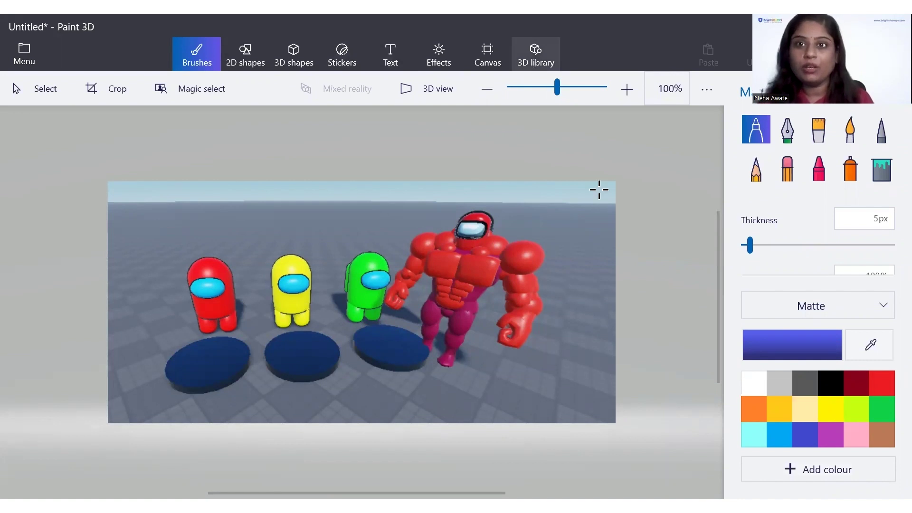
# Insert the Large troll model from the Characters category of the 3D library into the captured scene.
pyautogui.click(544, 46)
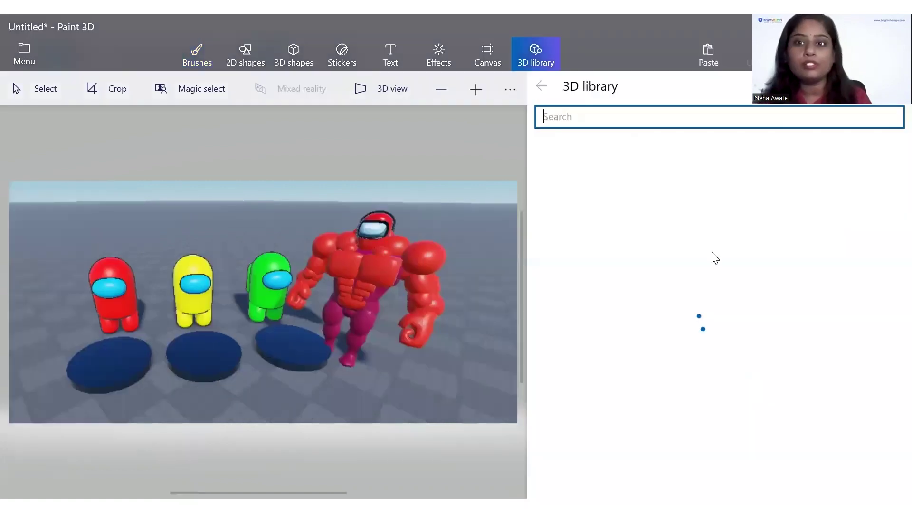
pyautogui.scroll(-4, 715, 255)
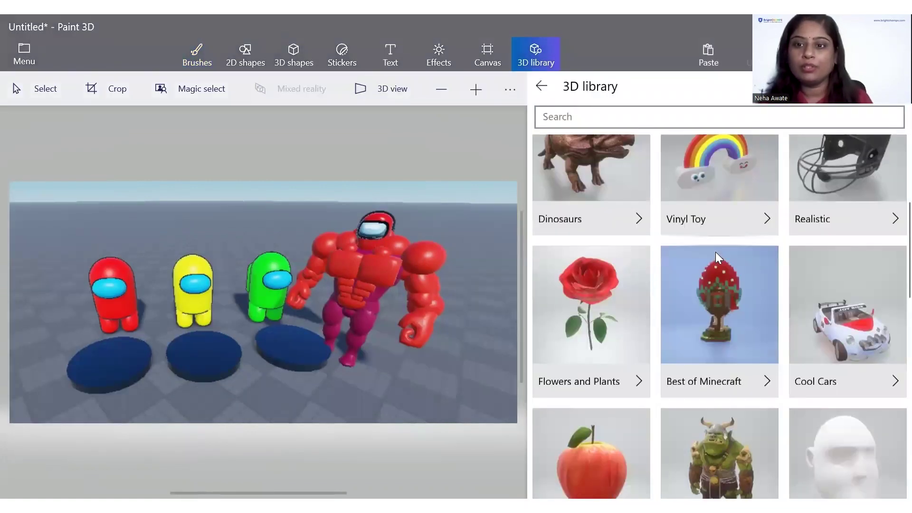
pyautogui.scroll(-4, 715, 256)
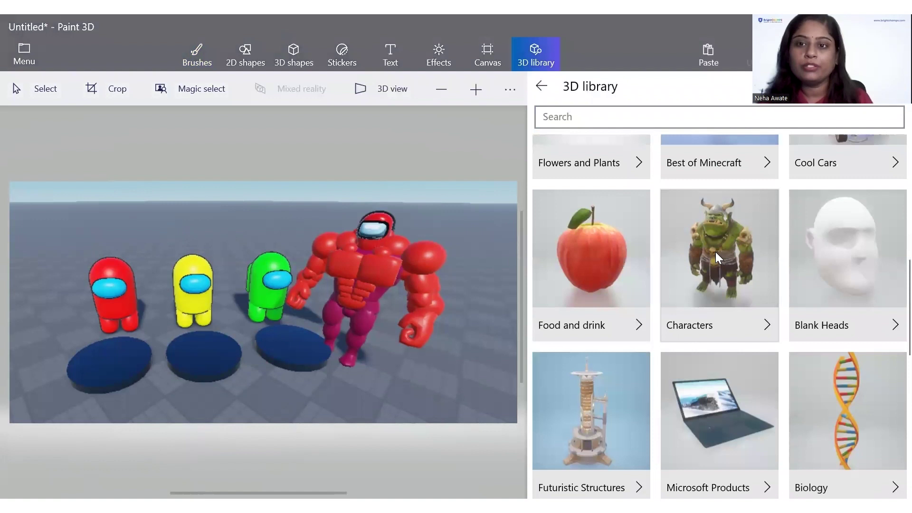
pyautogui.click(716, 253)
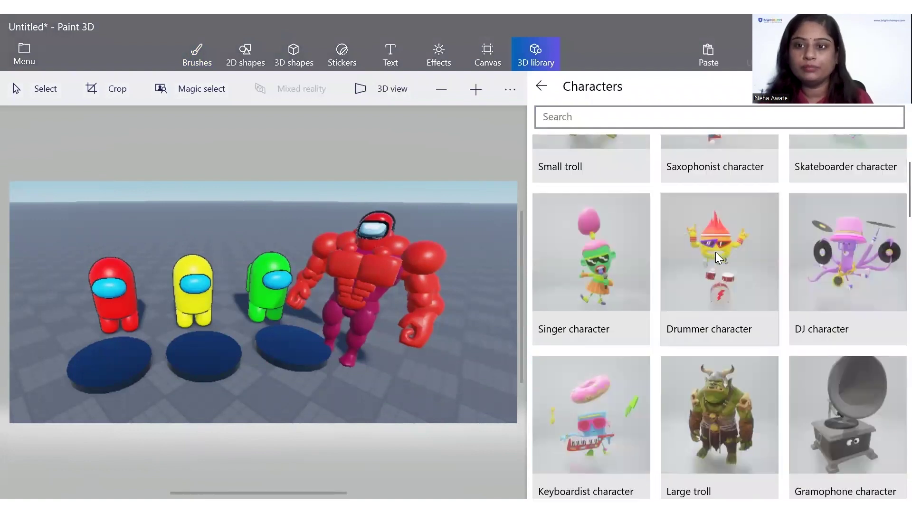
pyautogui.scroll(-2, 719, 265)
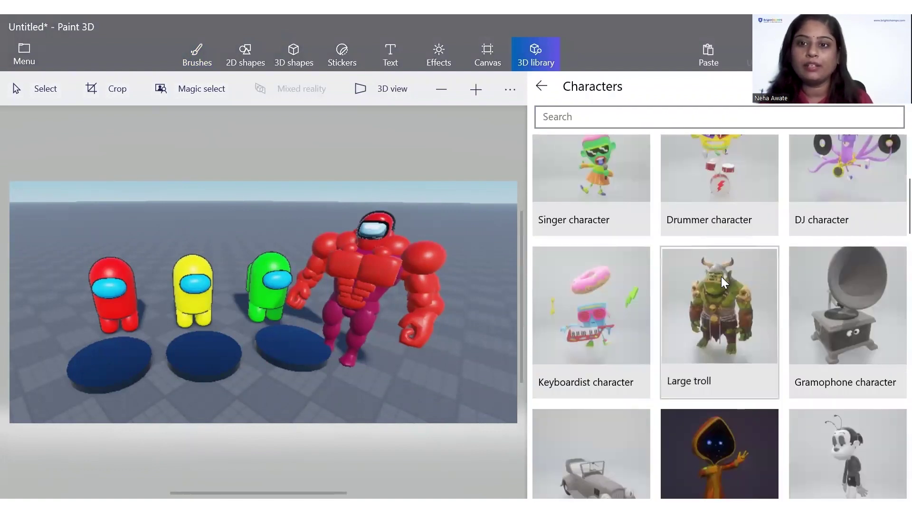
pyautogui.click(721, 276)
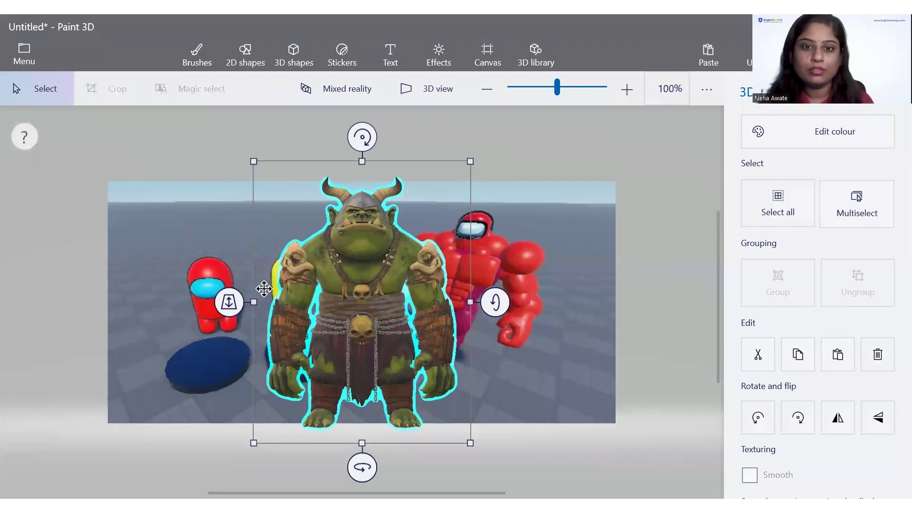
# Make the troll narrower and shorter, and place it on the right side of the image beside the muscular red character.
pyautogui.moveTo(257, 303); pyautogui.dragTo(328, 302)
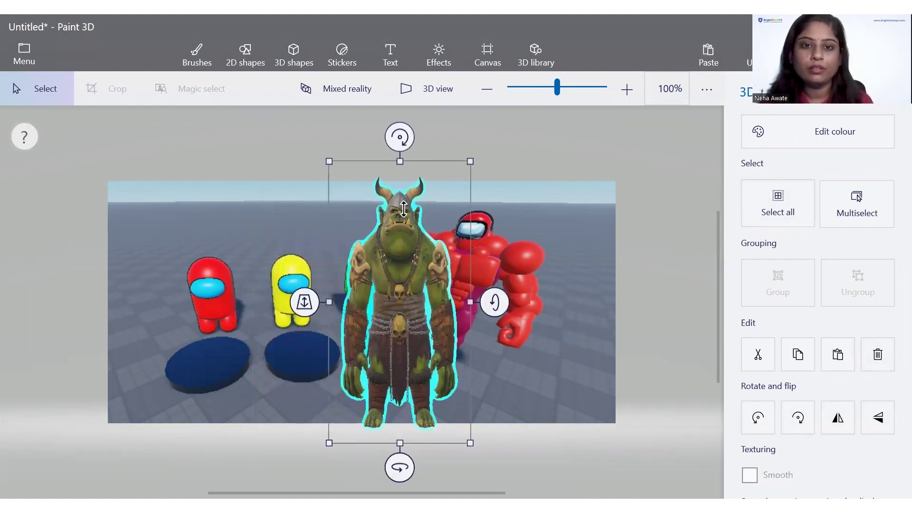
pyautogui.moveTo(400, 162); pyautogui.dragTo(404, 209)
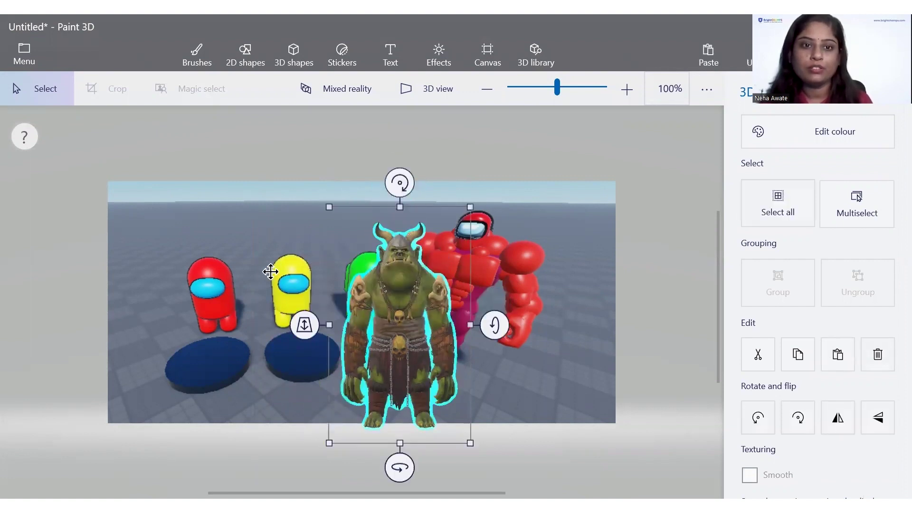
pyautogui.moveTo(183, 263); pyautogui.dragTo(166, 275)
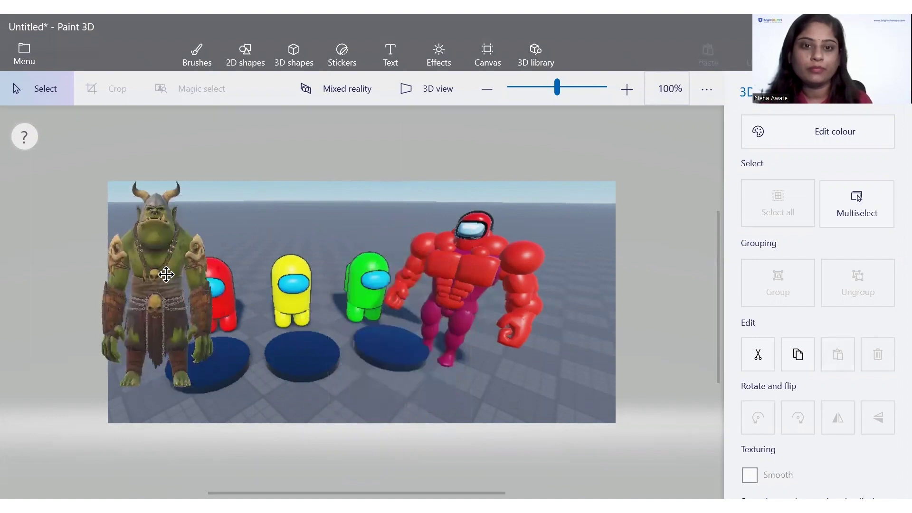
pyautogui.hotkey('ctrl', 'z')
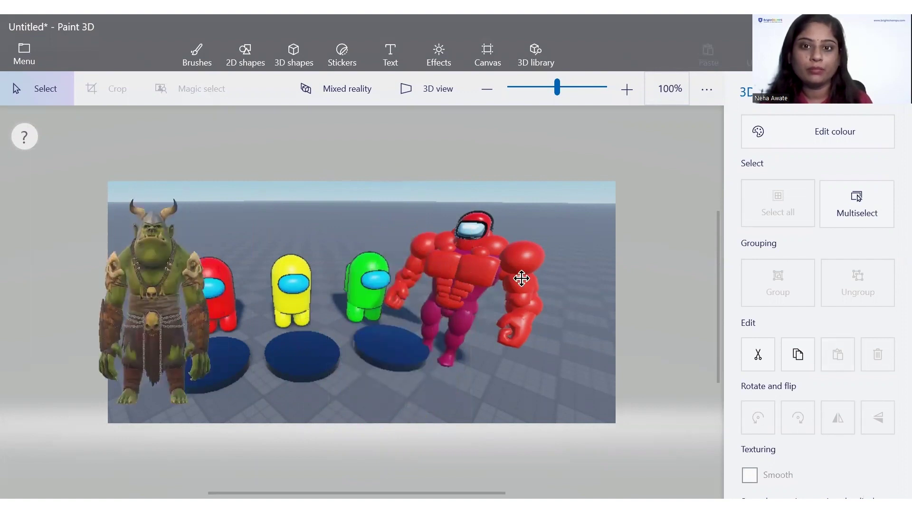
pyautogui.hotkey('ctrl', 'z')
pyautogui.hotkey('ctrl', 'z')
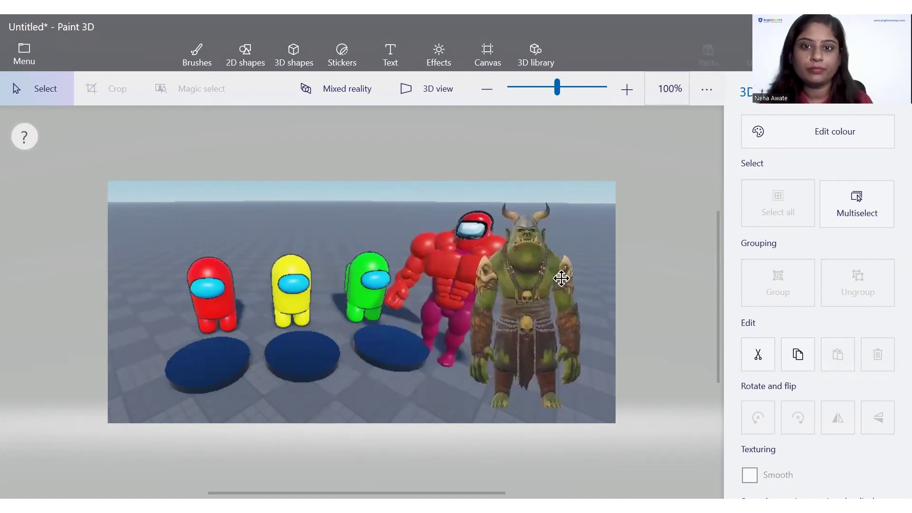
pyautogui.hotkey('ctrl', 'z')
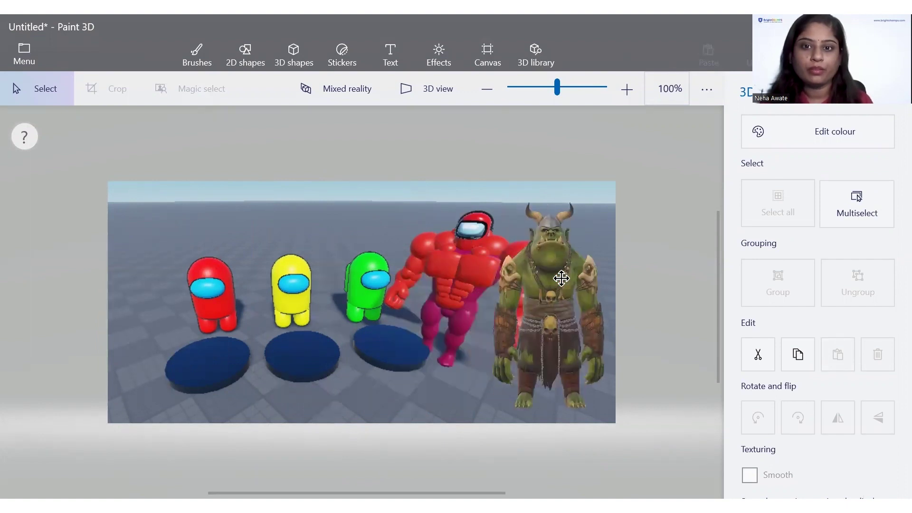
pyautogui.click(561, 278)
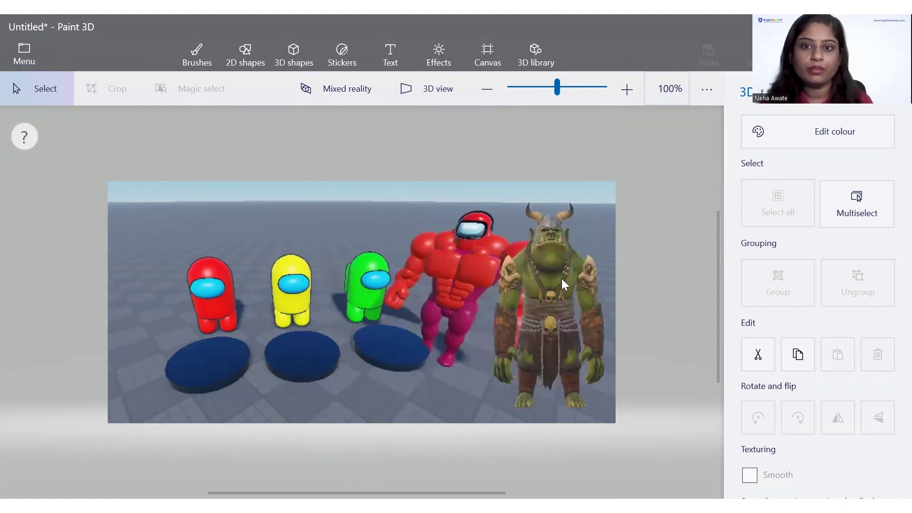
pyautogui.click(384, 228)
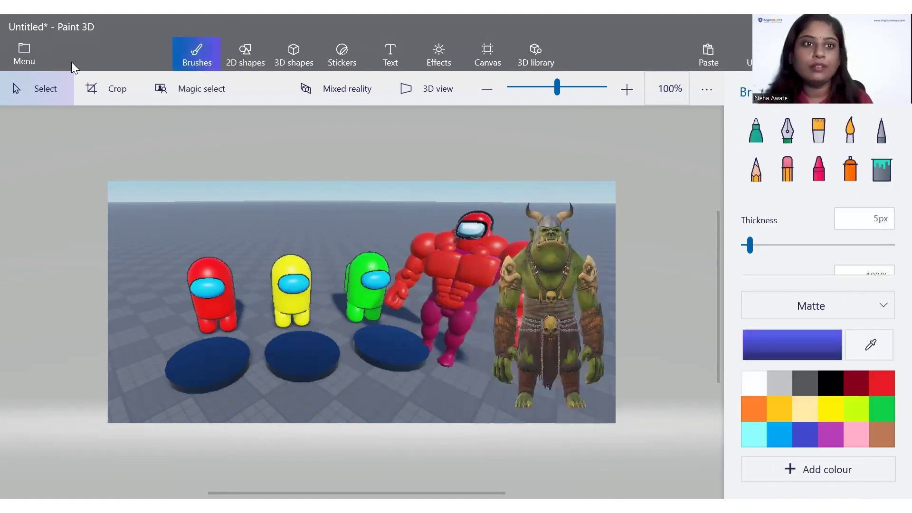
# Start saving a copy of the edited scene in the Image file format, keeping the size at 1069 x 510 px.
pyautogui.click(24, 52)
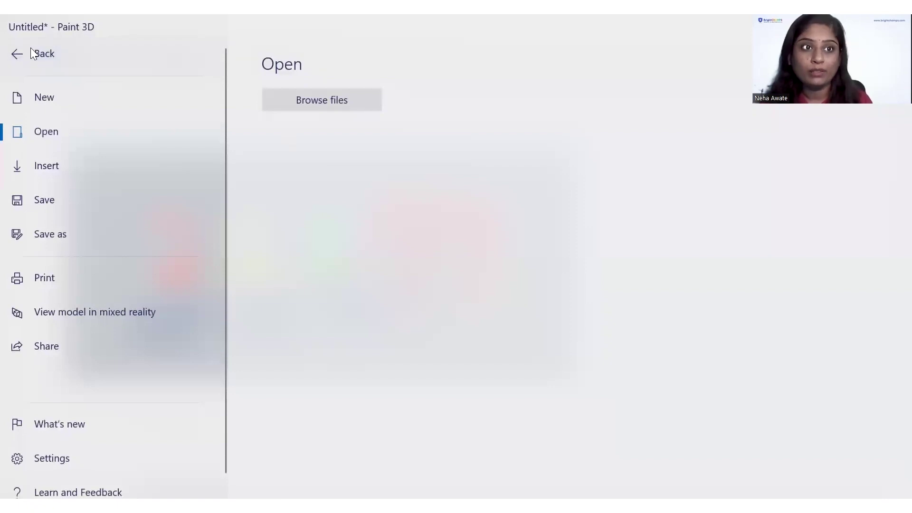
pyautogui.press('Escape')
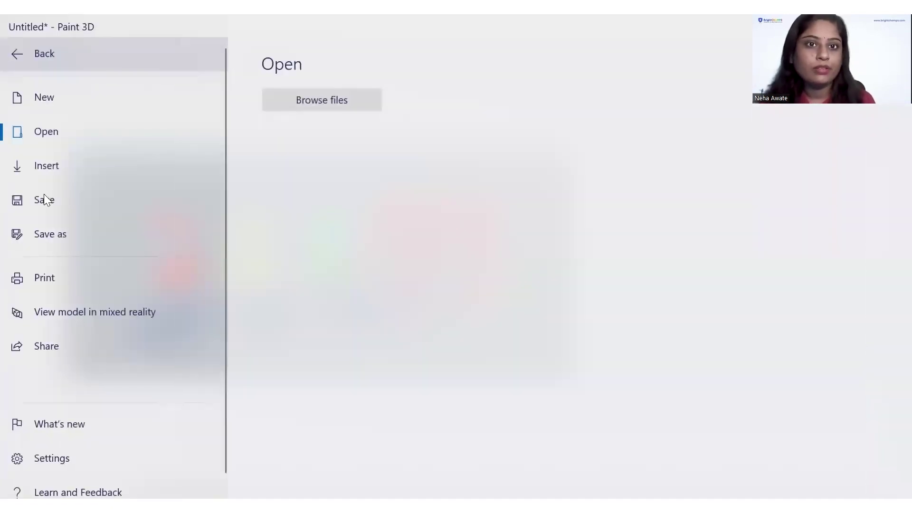
pyautogui.press('Down')
pyautogui.press('Down')
pyautogui.press('Return')
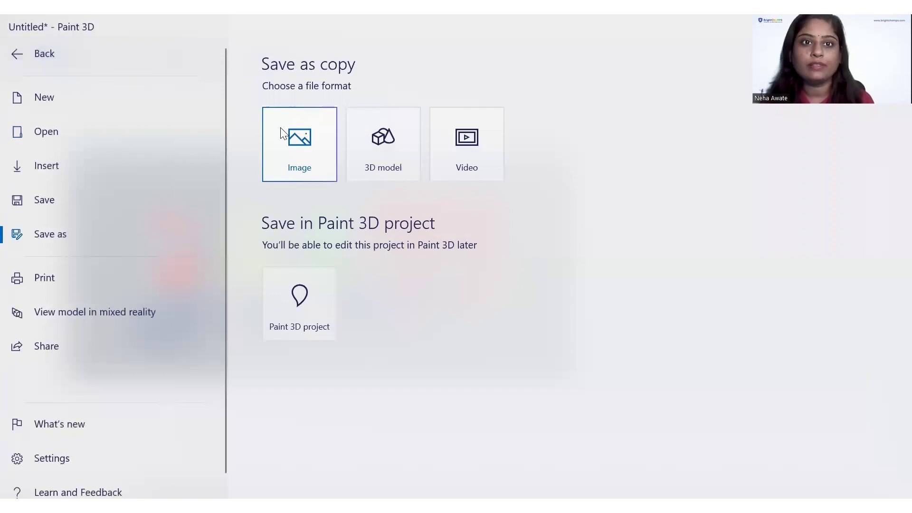
pyautogui.click(281, 134)
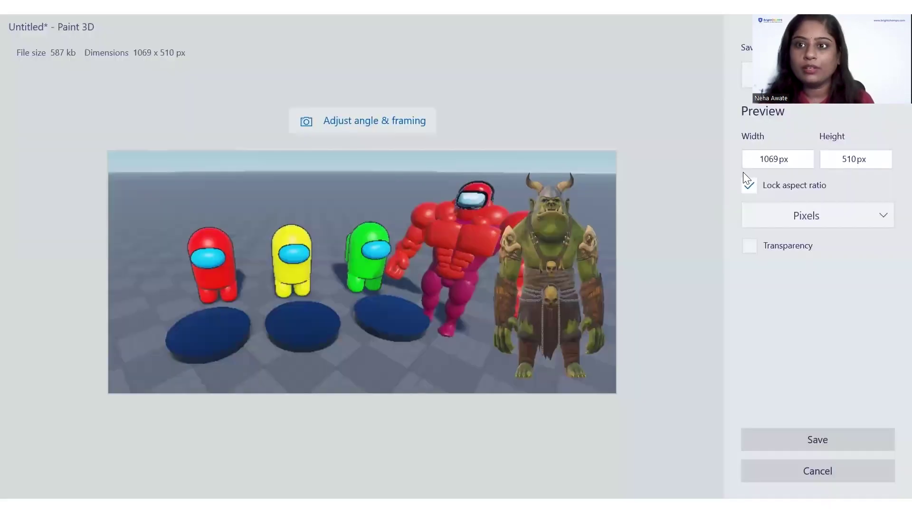
pyautogui.click(756, 164)
pyautogui.click(854, 159)
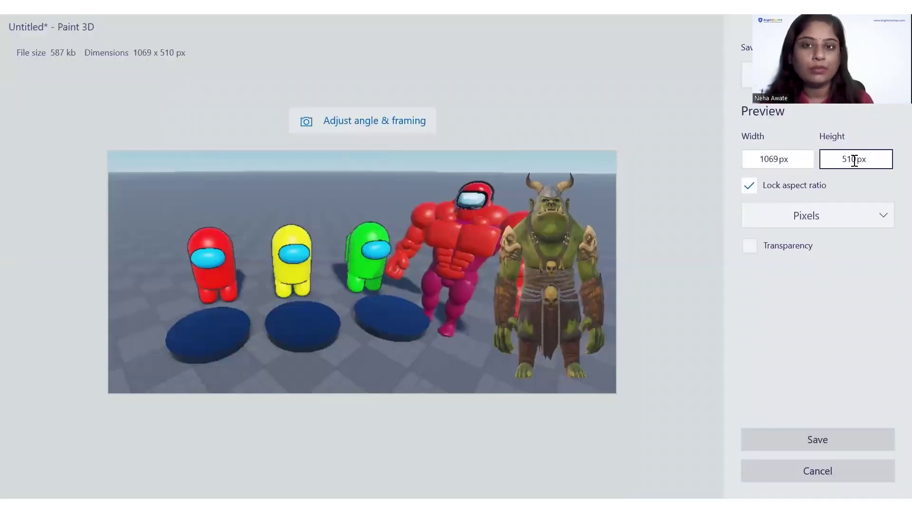
pyautogui.click(130, 346)
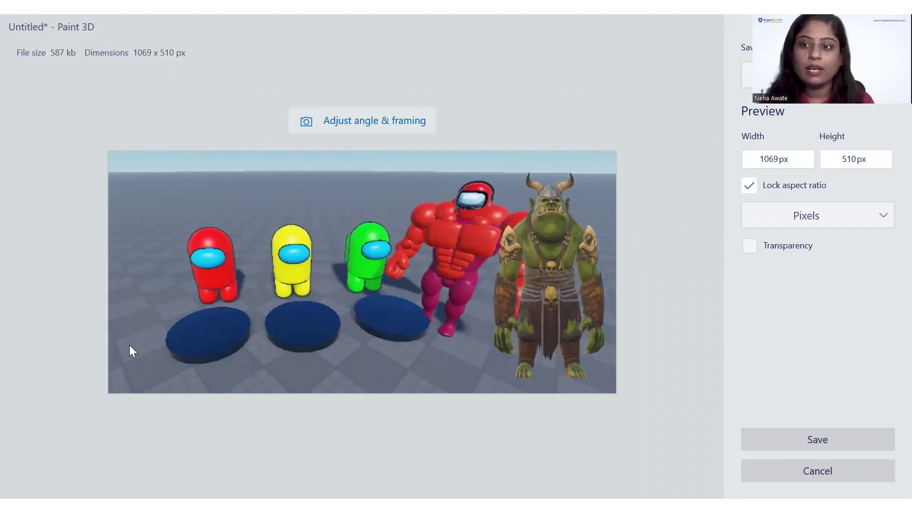
# Save the image to the Desktop as a 2D PNG file named "Untitled 5".
pyautogui.click(817, 439)
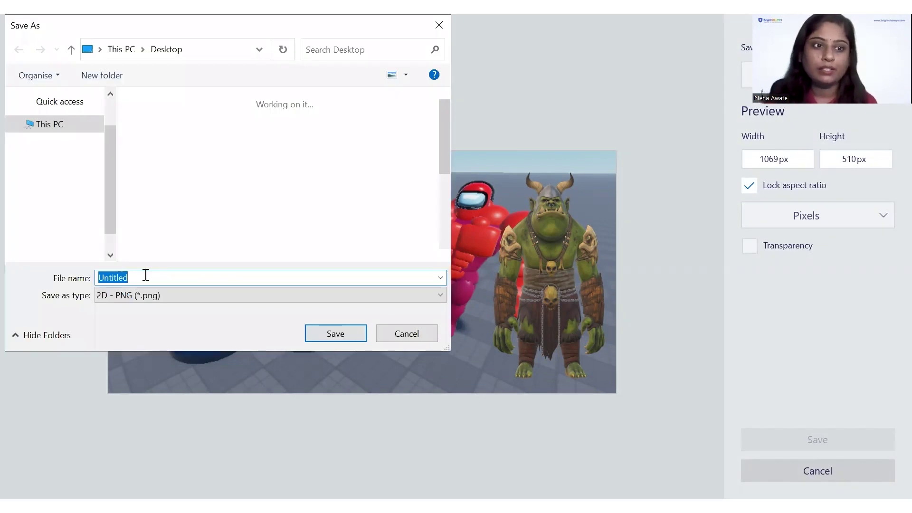
pyautogui.click(146, 275)
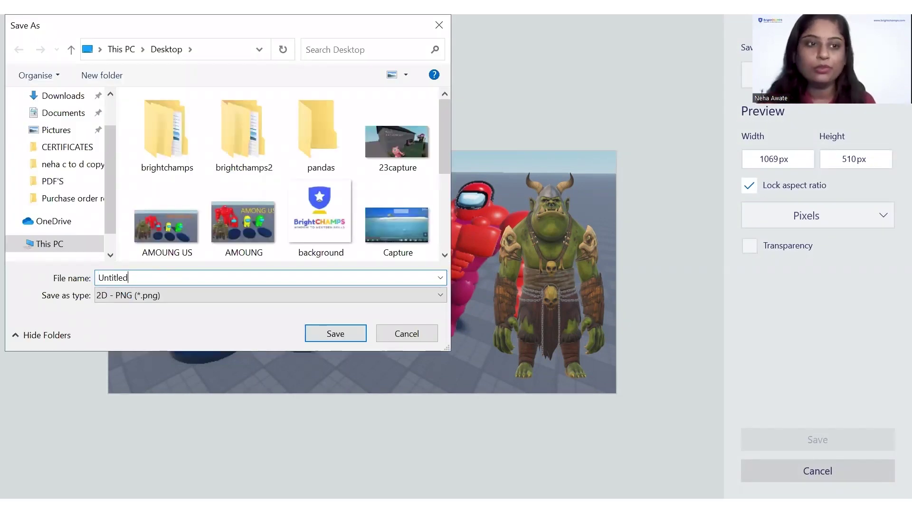
pyautogui.write('5')
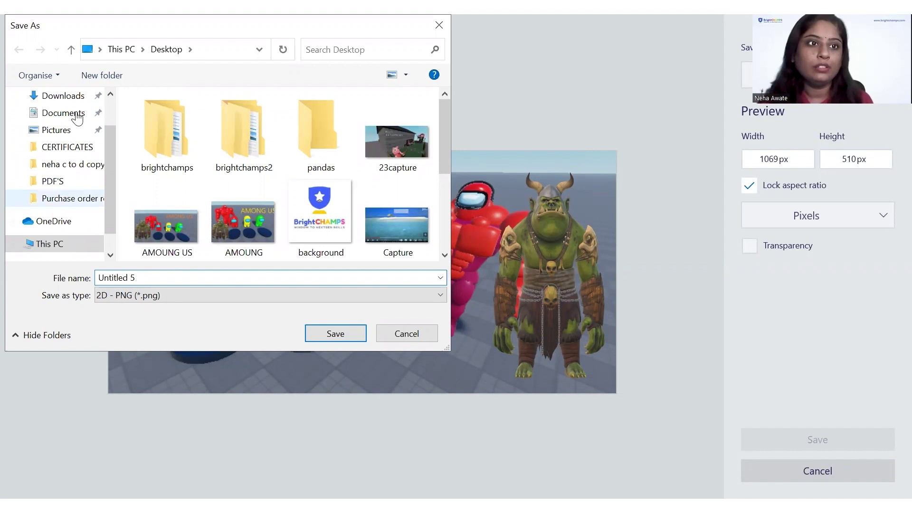
pyautogui.scroll(1, 73, 126)
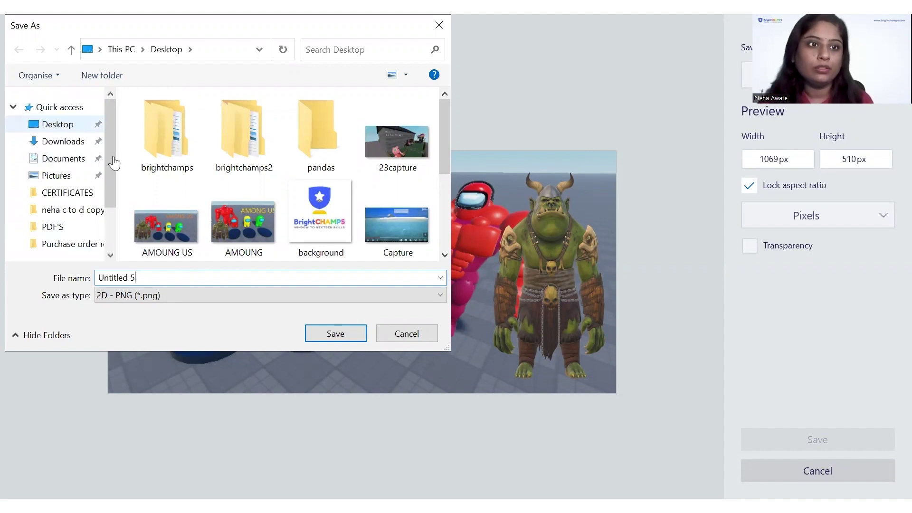
pyautogui.click(340, 332)
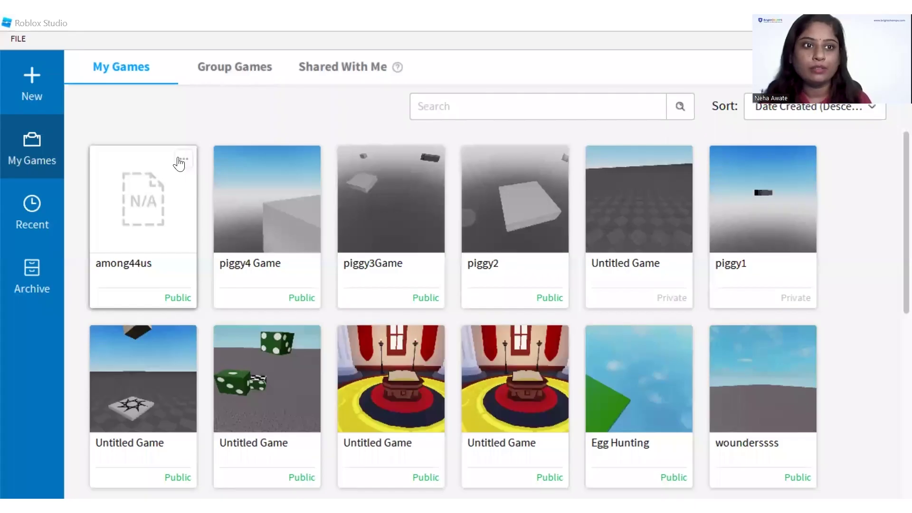
# Switch to Roblox Studio's own games and open the place configuration page for the among44us game.
pyautogui.rightClick(135, 194)
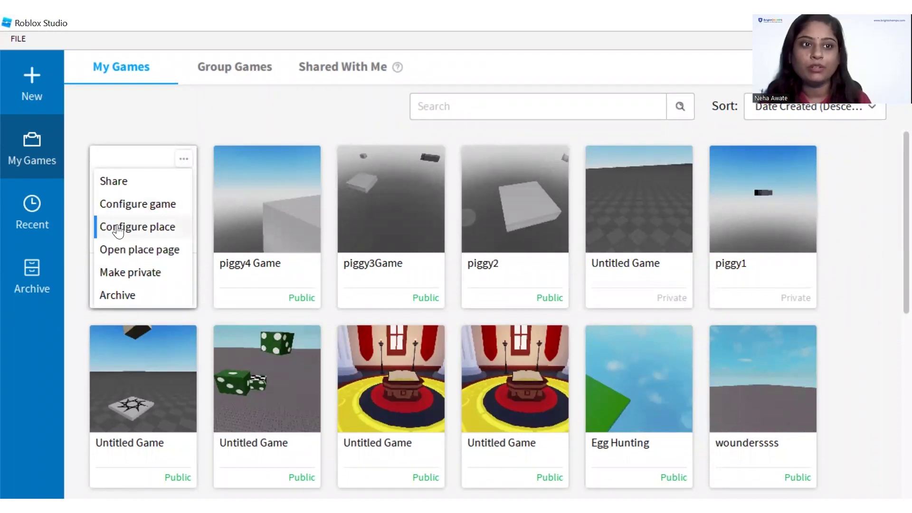
pyautogui.click(118, 229)
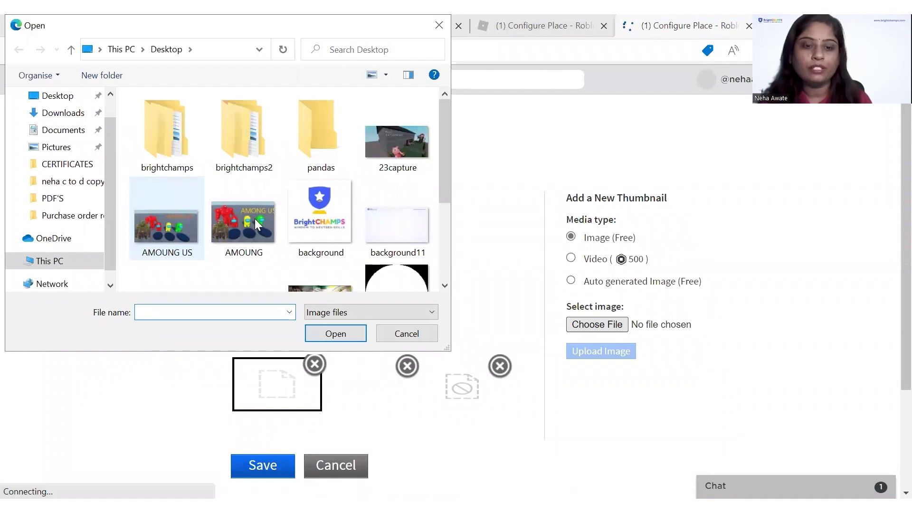
# Choose AMOUNG US.png from the Desktop as the place's new image thumbnail and submit it for moderation.
pyautogui.scroll(-2, 249, 250)
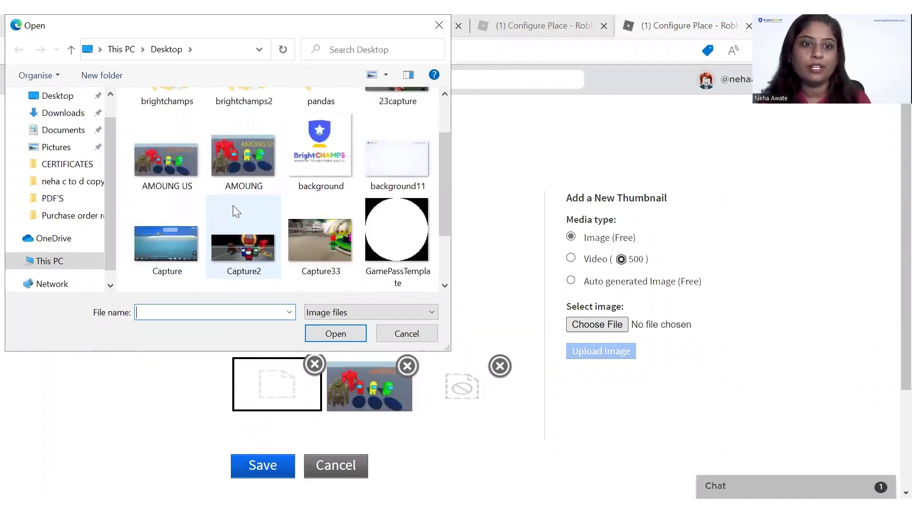
pyautogui.scroll(1, 161, 224)
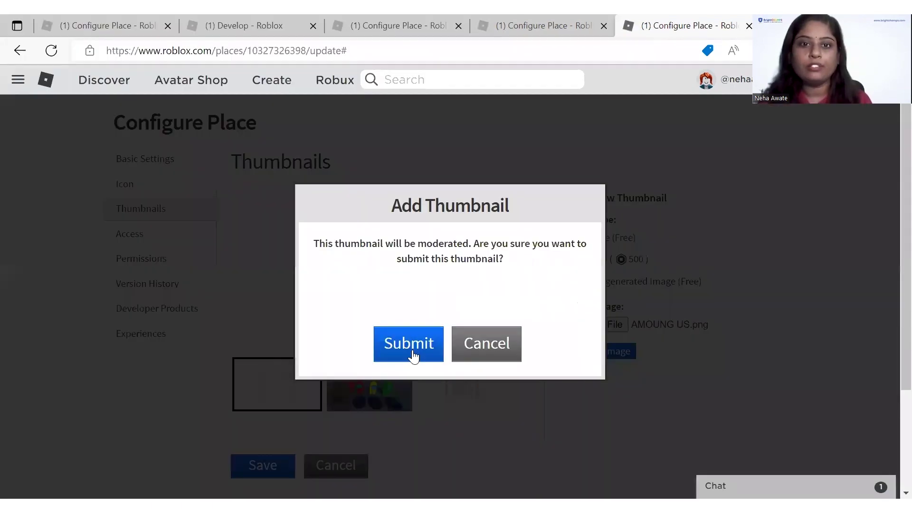
pyautogui.click(412, 356)
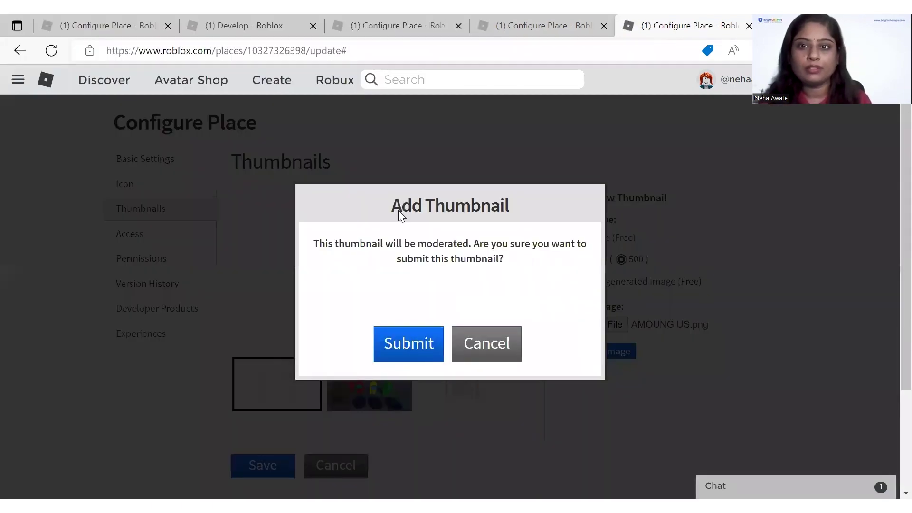